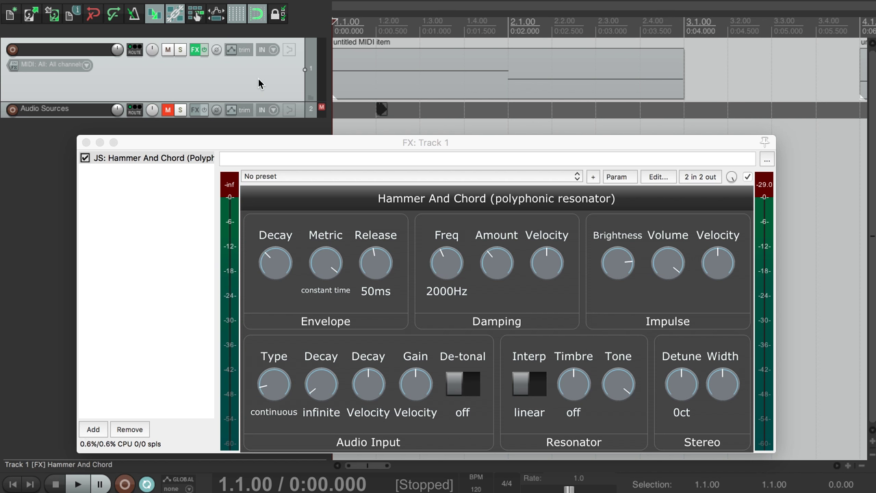
Audition the resonator, turn the Impulse Volume down to minimum, then play again.
key(space)
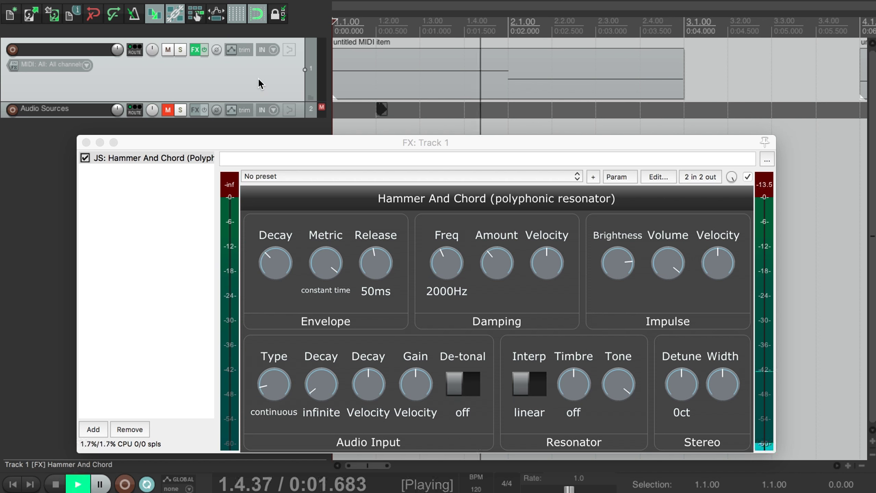
key(space)
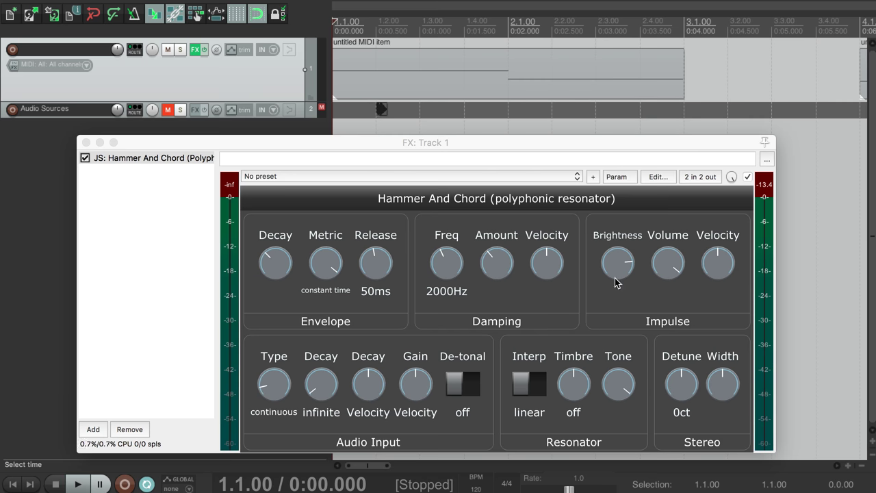
click(670, 268)
drag(670, 267, 674, 455)
click(243, 76)
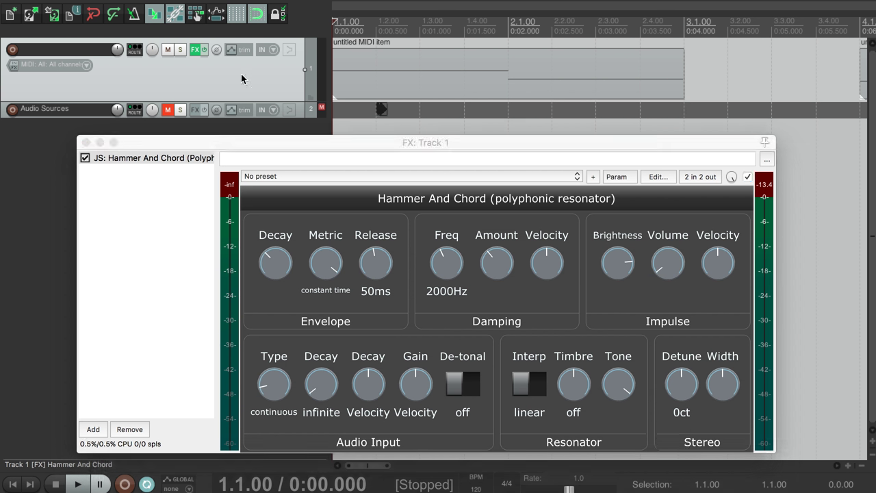
key(space)
key(space)
Unmute and briefly solo Audio Sources, then nest it under Track 1 as a folder child.
click(169, 110)
click(181, 110)
key(space)
key(space)
click(181, 110)
drag(184, 118, 210, 80)
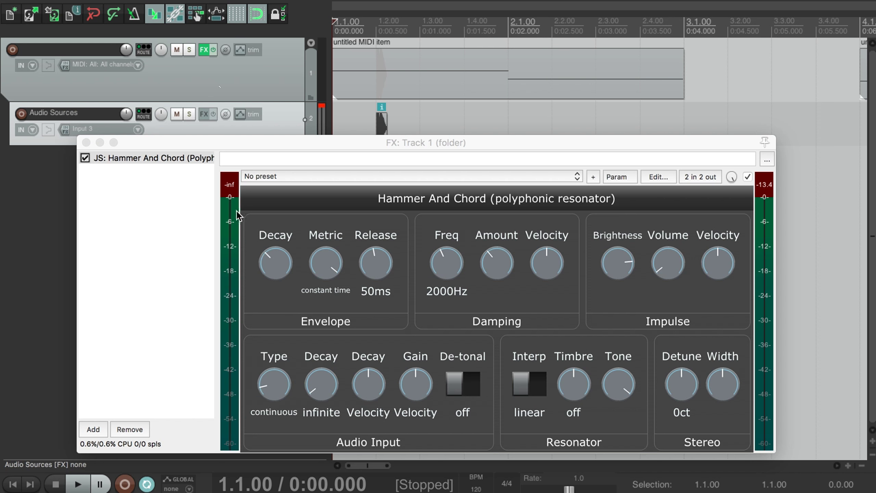
drag(372, 142, 374, 166)
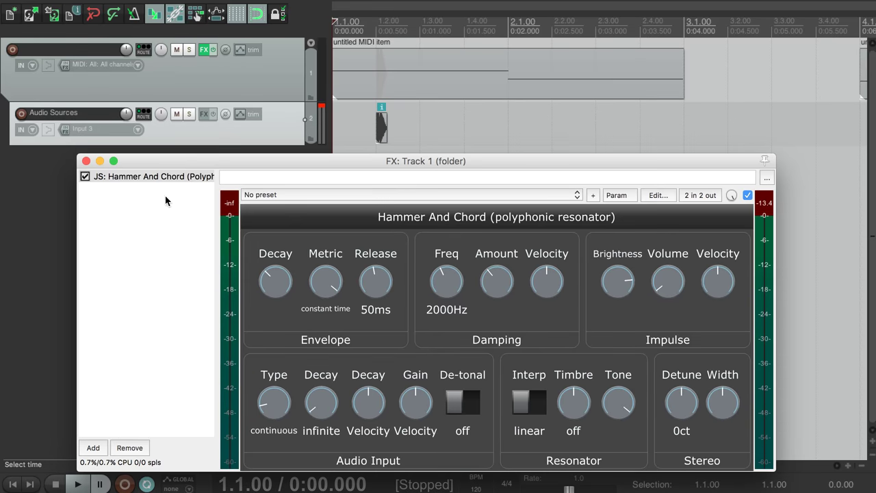
click(227, 83)
key(space)
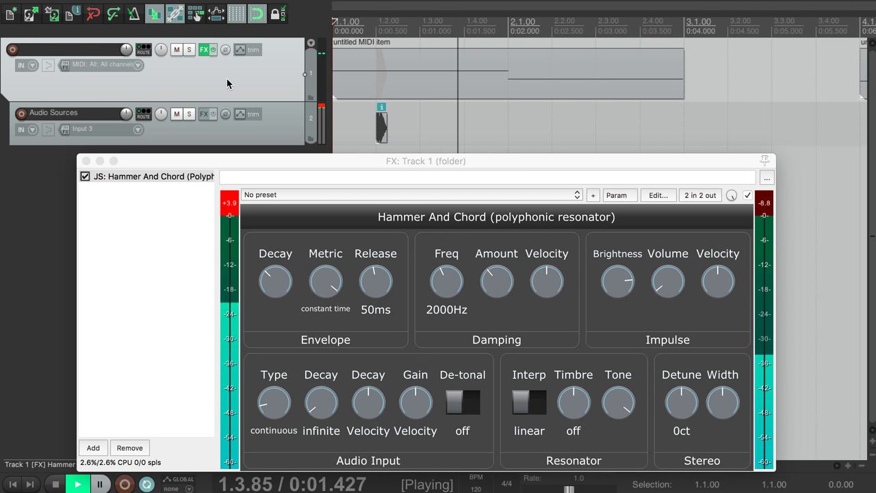
key(space)
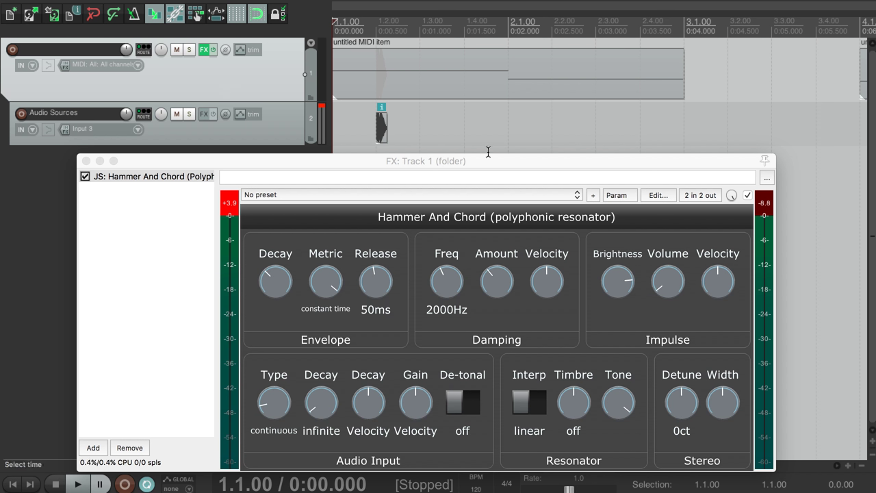
scroll(415, 132, down, 5)
scroll(416, 132, down, 2)
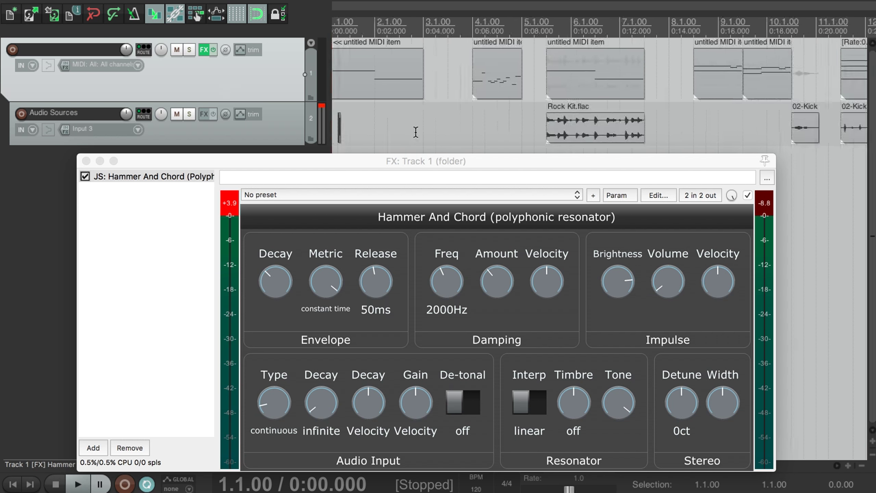
drag(439, 130, 342, 124)
scroll(439, 130, up, 3)
scroll(338, 122, up, 1)
key(space)
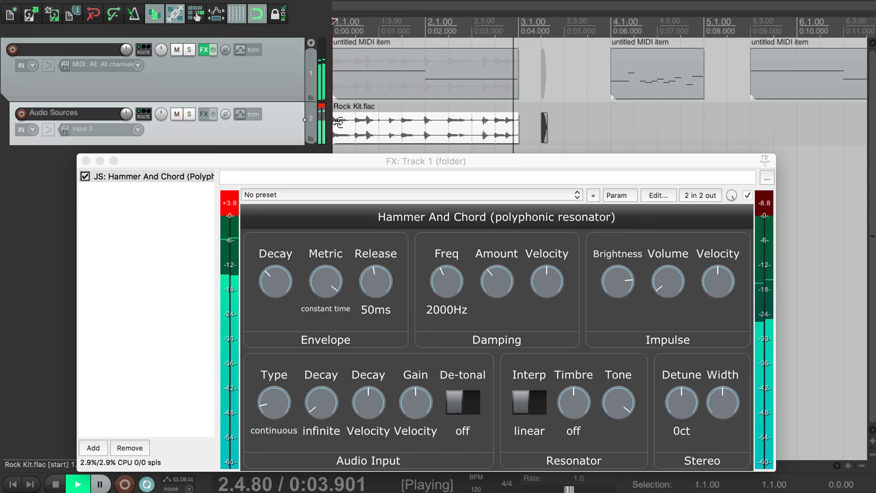
key(space)
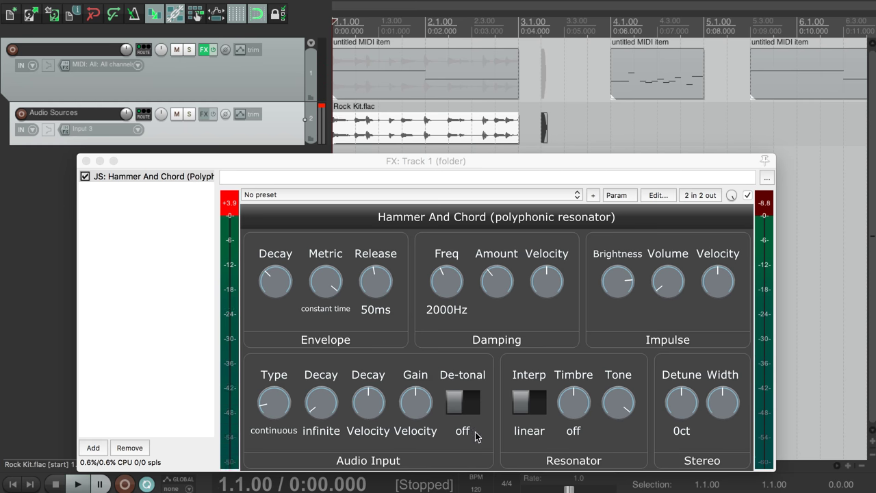
click(213, 51)
key(space)
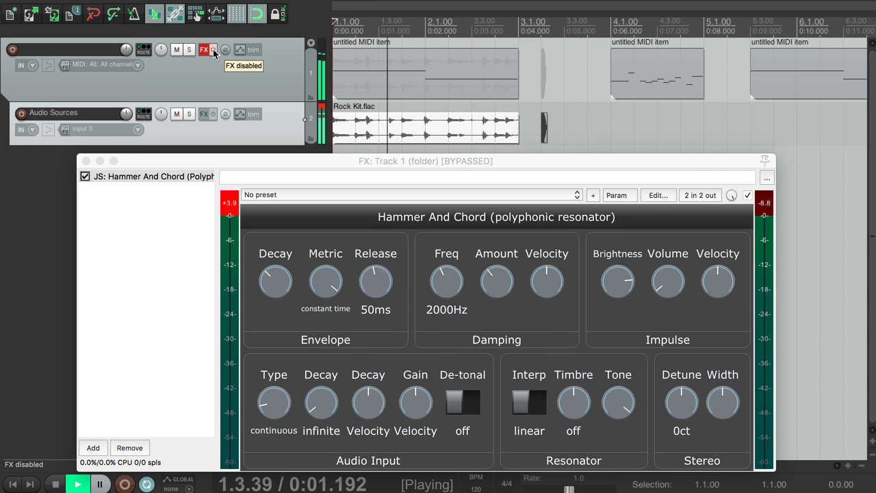
key(space)
click(213, 50)
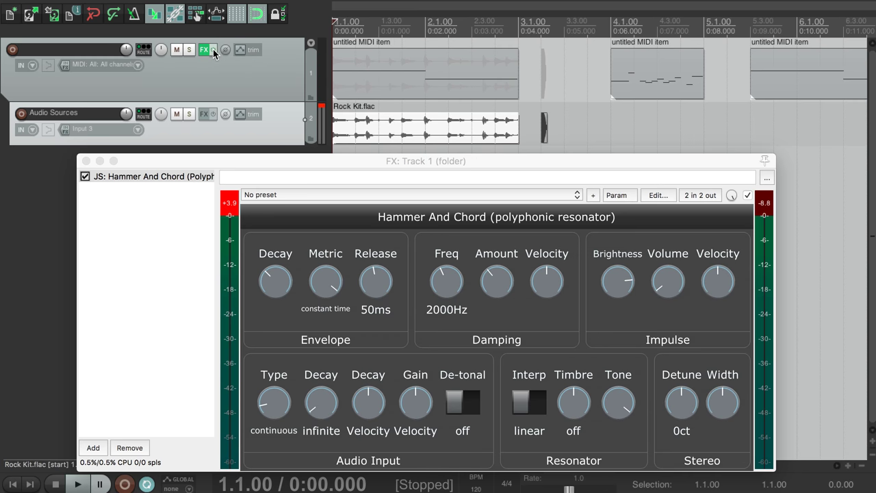
drag(277, 272, 274, 229)
key(space)
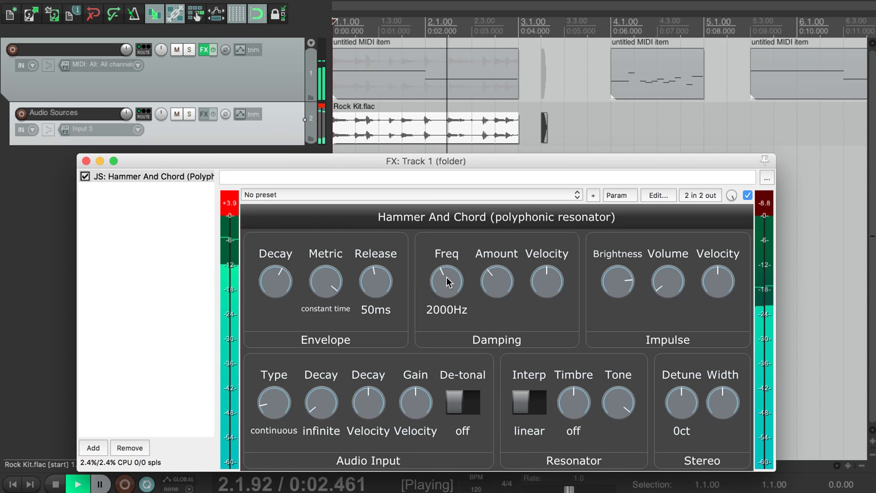
scroll(447, 283, up, 3)
key(space)
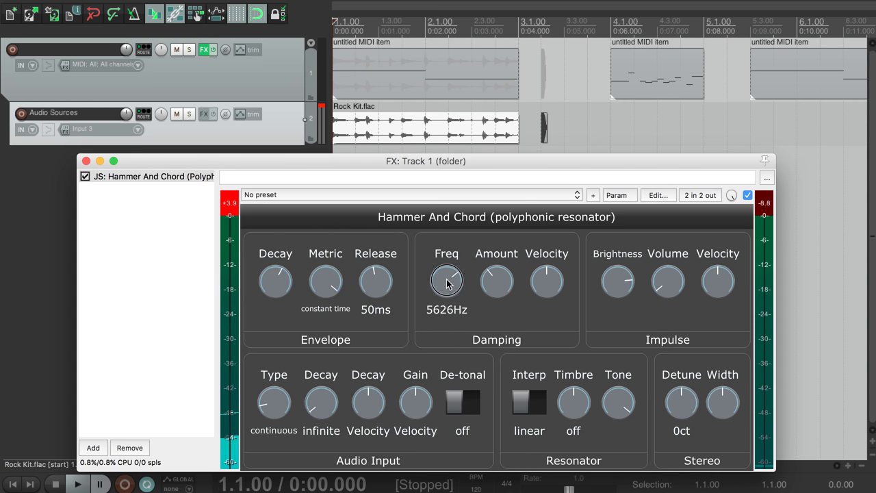
key(super+z)
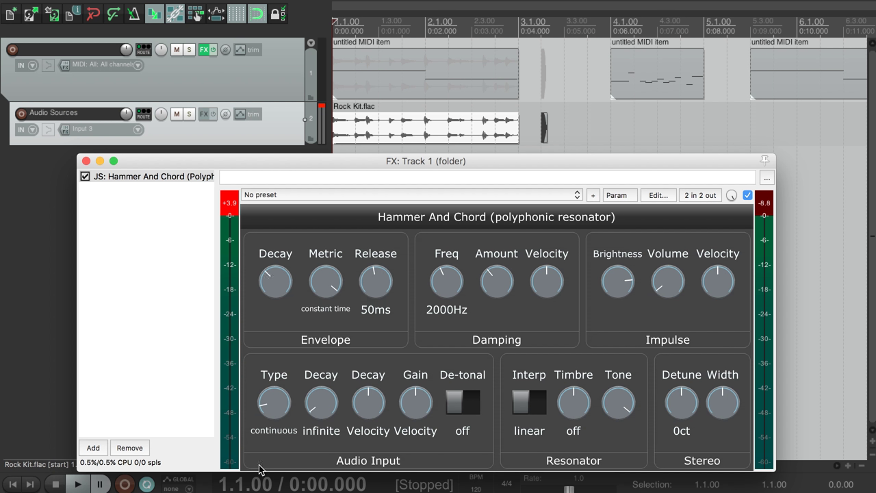
scroll(391, 133, down, 3)
drag(391, 133, 583, 130)
Add JS: Pink Noise Generator to Track 1 and place it above Hammer And Chord.
click(210, 78)
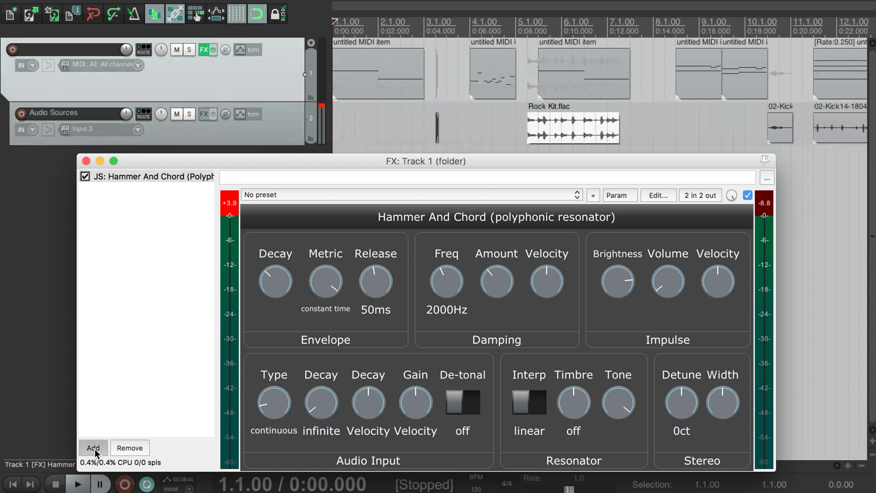
click(93, 447)
text(pink)
key(Return)
drag(164, 190, 164, 180)
Play the pink noise through the resonator, then stop.
click(247, 84)
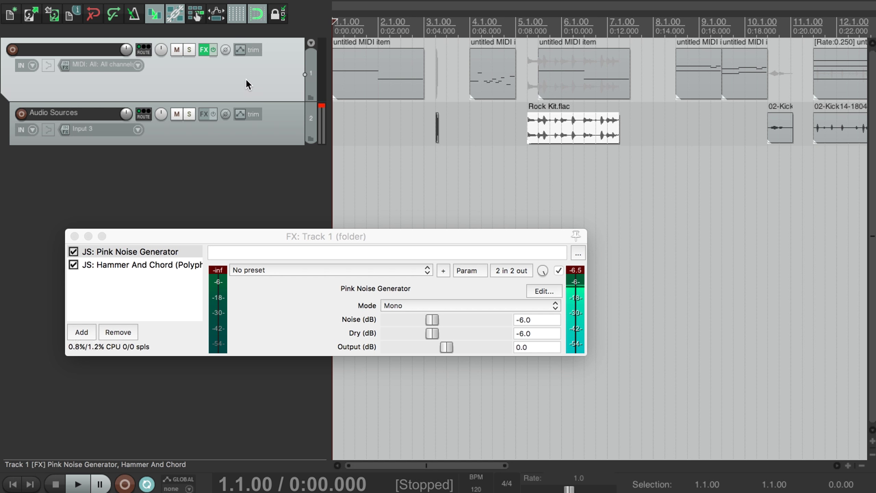
key(space)
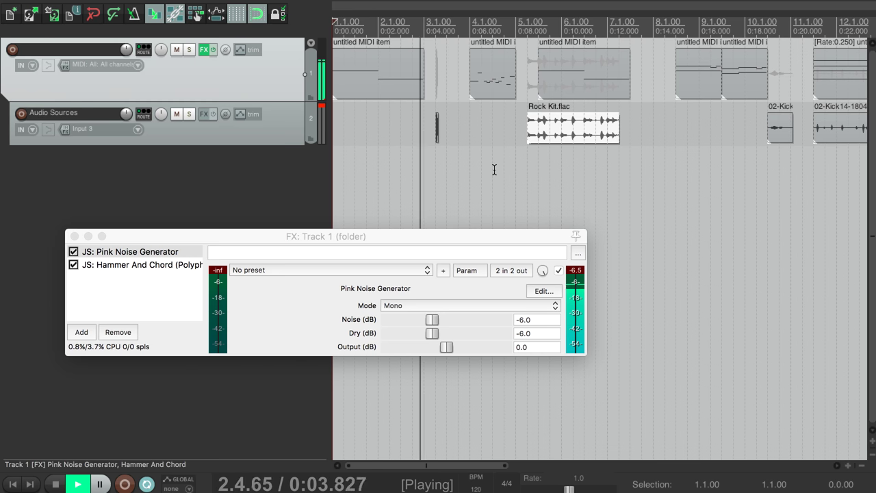
key(space)
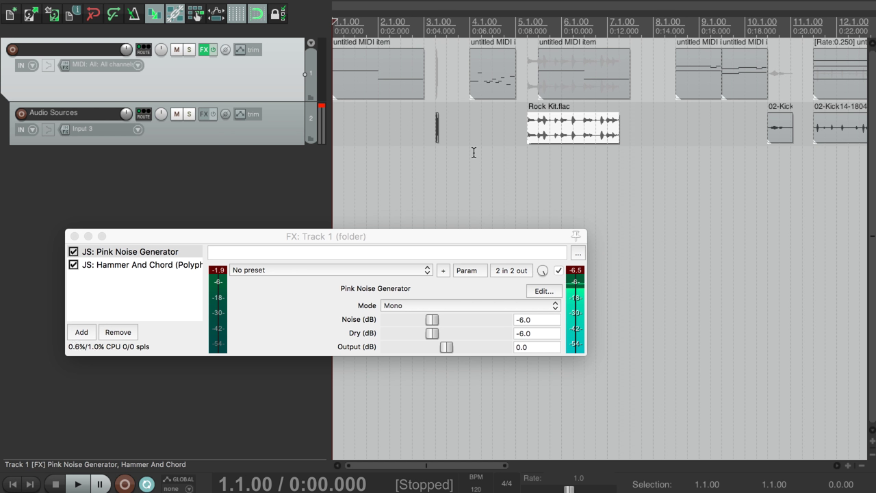
Shorten Hammer And Chord's Audio Input Decay from infinite to 33ms, looping bars 8.3–10.2.
click(167, 265)
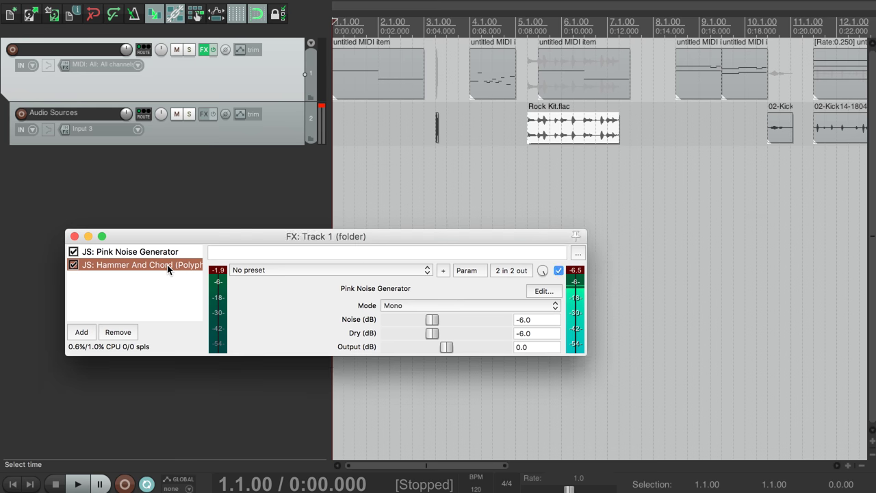
drag(359, 237, 356, 178)
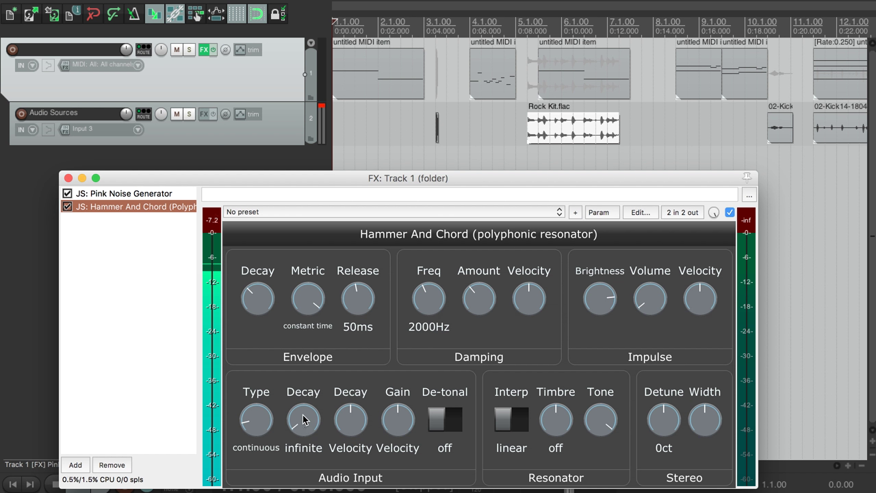
click(303, 420)
drag(303, 420, 305, 380)
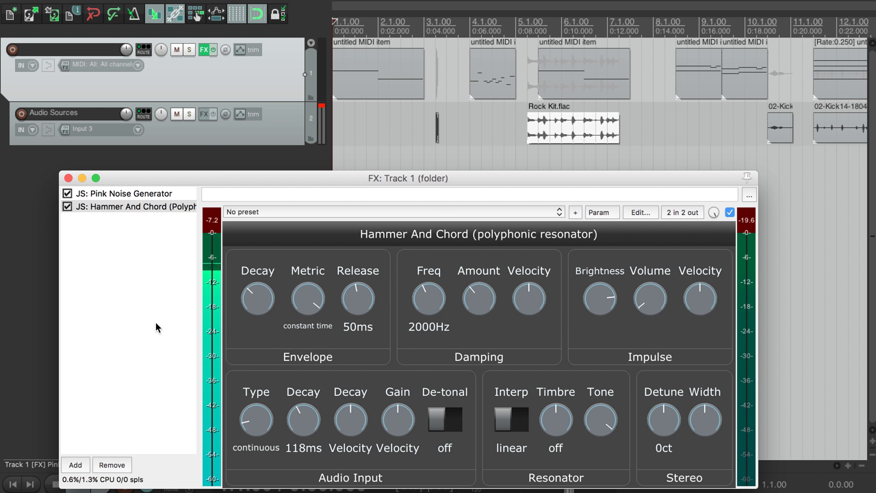
drag(679, 125, 760, 124)
click(311, 448)
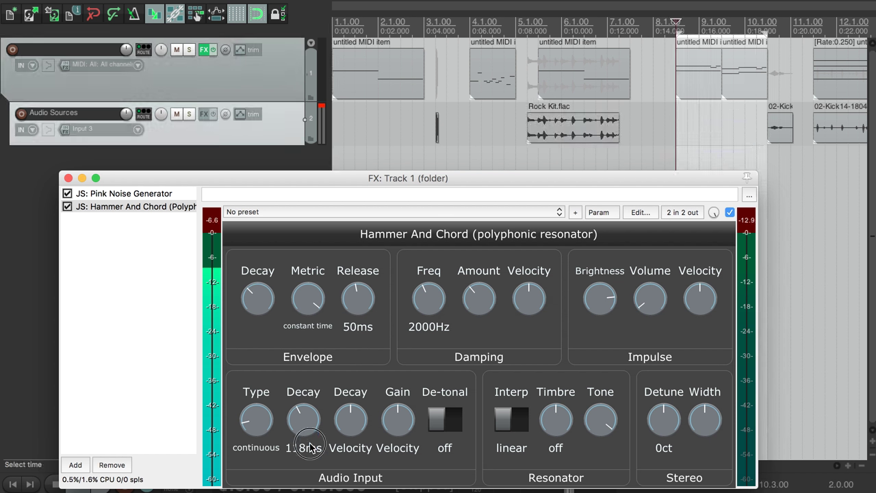
drag(312, 448, 305, 435)
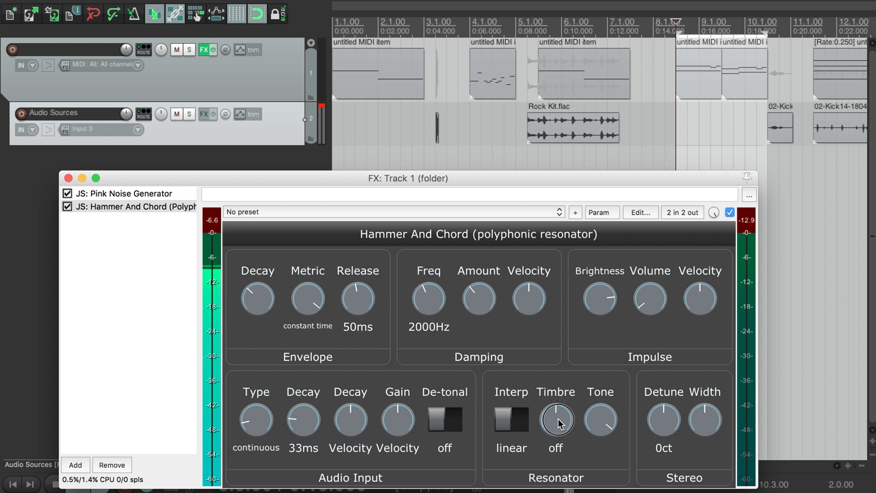
Set the resonator Timbre to positive and turn Tone down, then stop playback.
drag(558, 423, 600, 462)
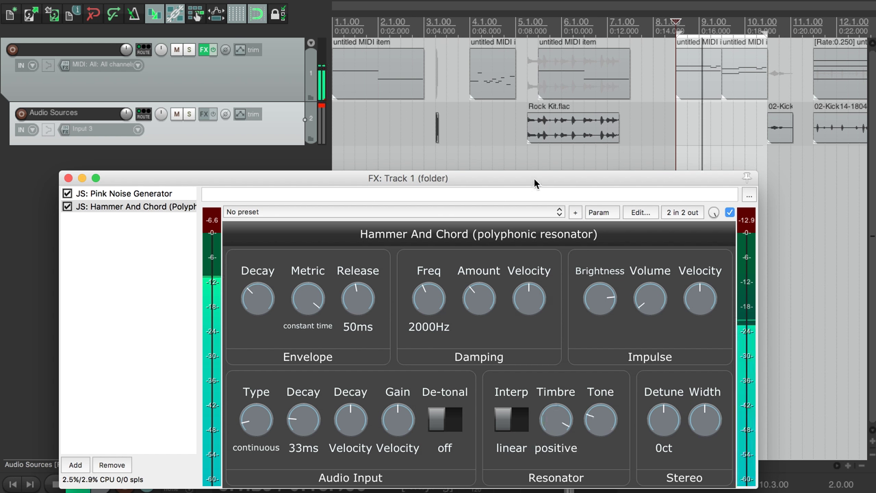
drag(600, 421, 611, 442)
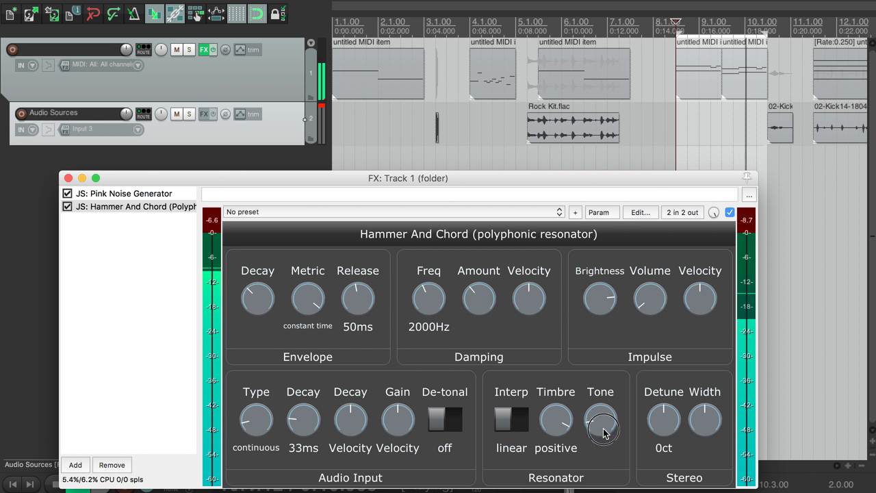
key(space)
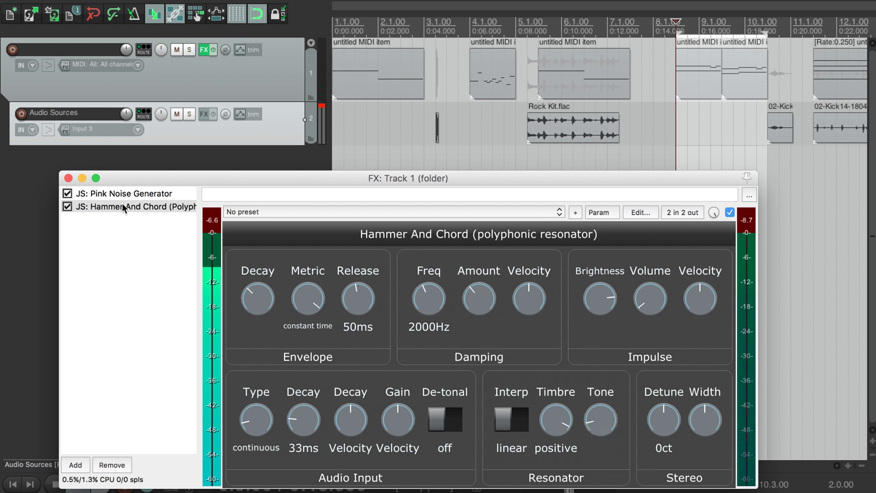
Set the Pink Noise Generator Mode to Stereo and audition it.
click(117, 194)
click(396, 248)
click(400, 258)
key(space)
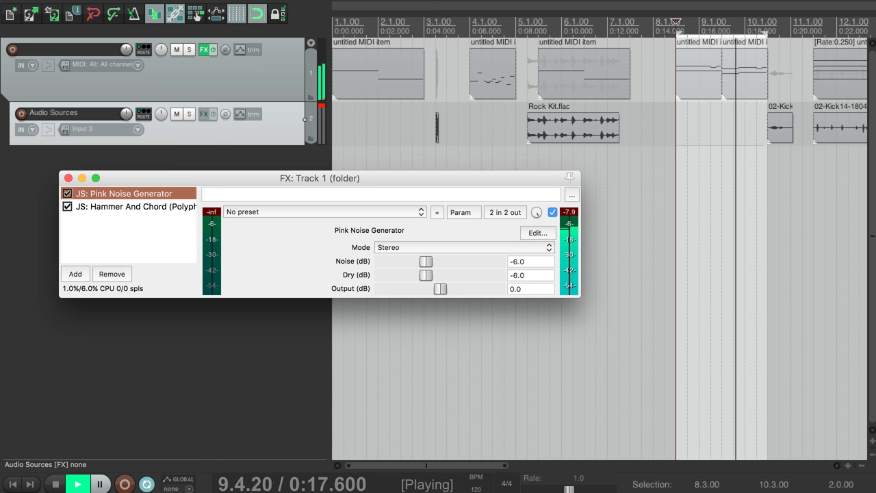
key(space)
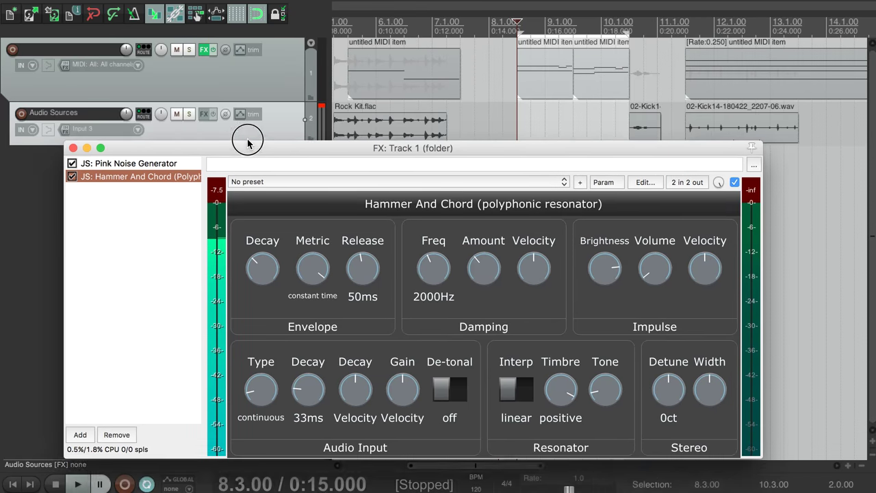
Add ReaEQ with a low-pass band at 3521.7 Hz and play the result.
drag(248, 143, 230, 166)
click(62, 458)
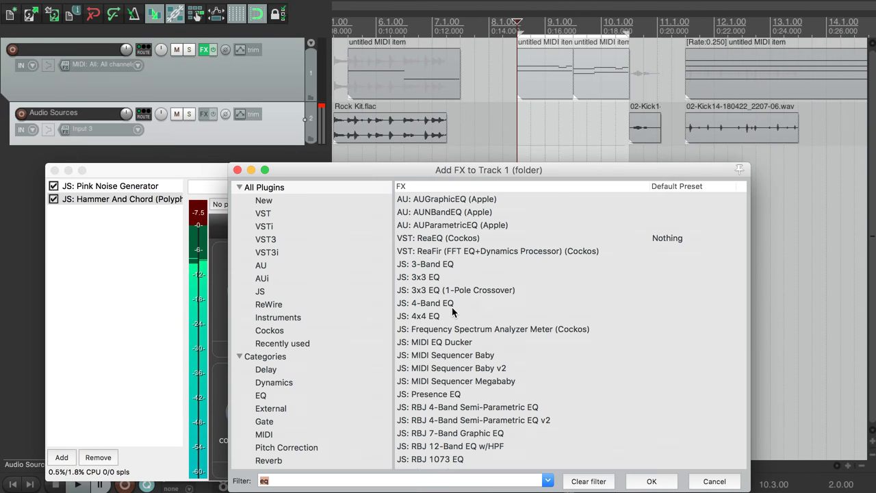
double_click(439, 237)
double_click(391, 271)
drag(392, 270, 443, 293)
key(space)
click(141, 231)
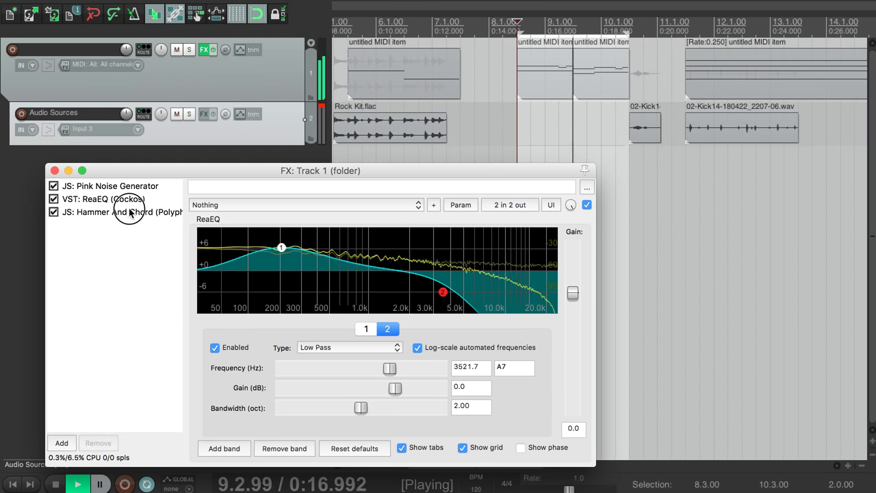
click(130, 212)
Remove the Pink Noise Generator from Track 1's chain and nudge the track 2 item later.
key(space)
click(157, 175)
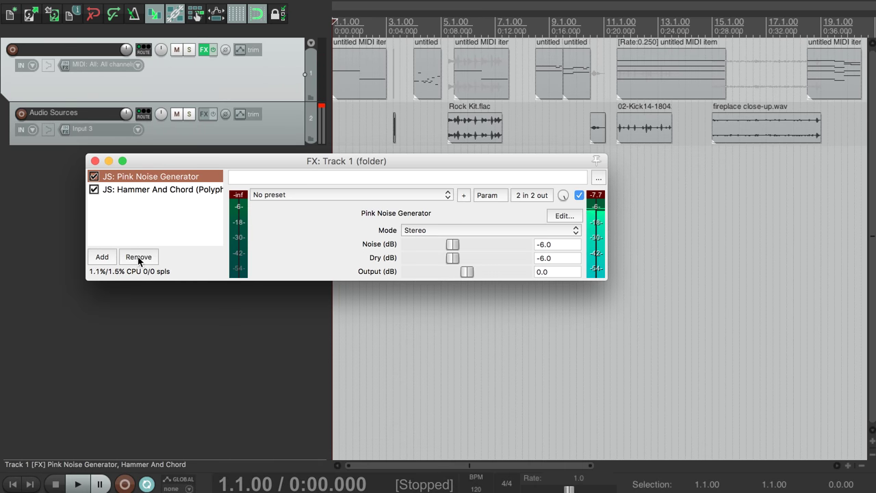
click(139, 257)
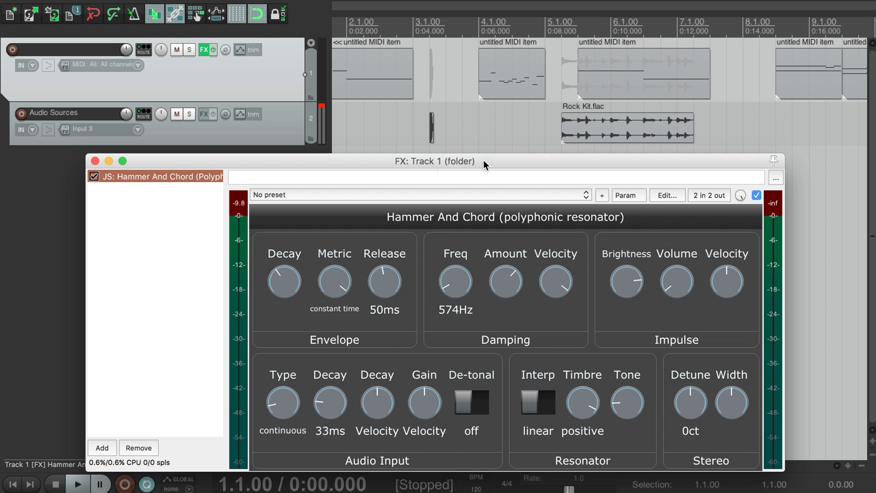
mouse_move(431, 127)
mouse_down()
mouse_move(483, 128)
mouse_move(448, 128)
mouse_up()
Add ReaSamplOmatic5000 with Kick14.wav and move it above Hammer And Chord.
click(102, 448)
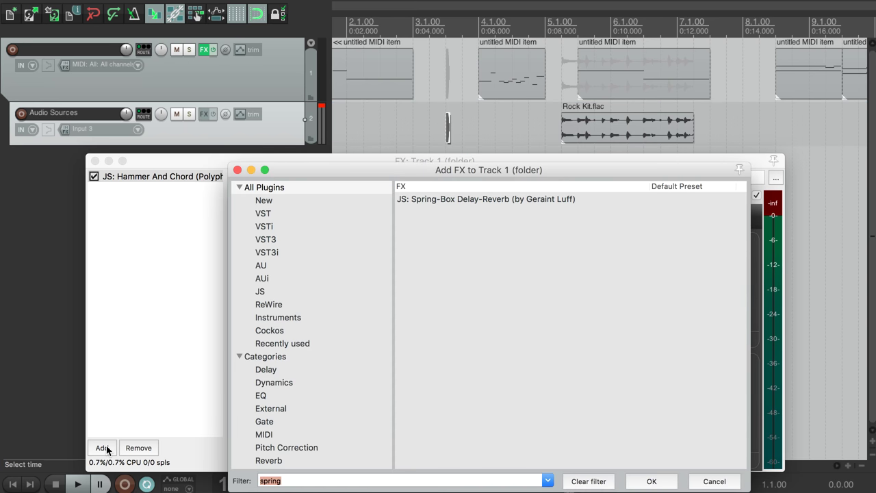
text(reasampl)
key(Return)
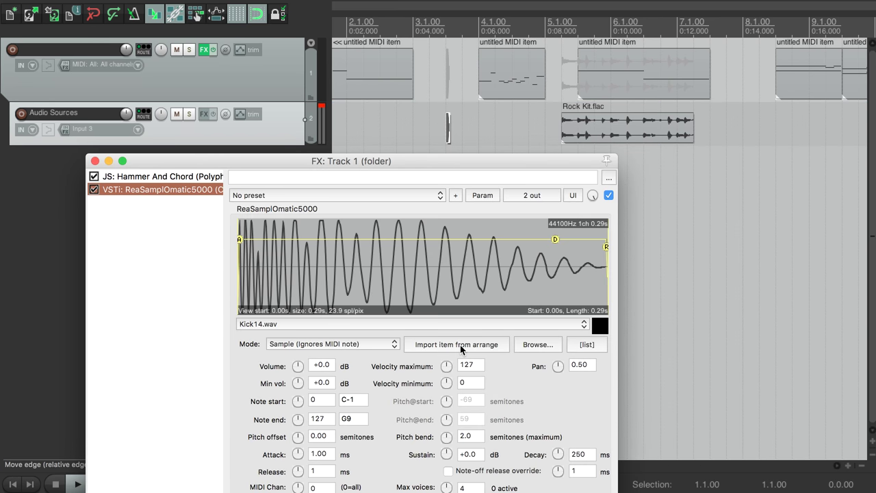
click(482, 121)
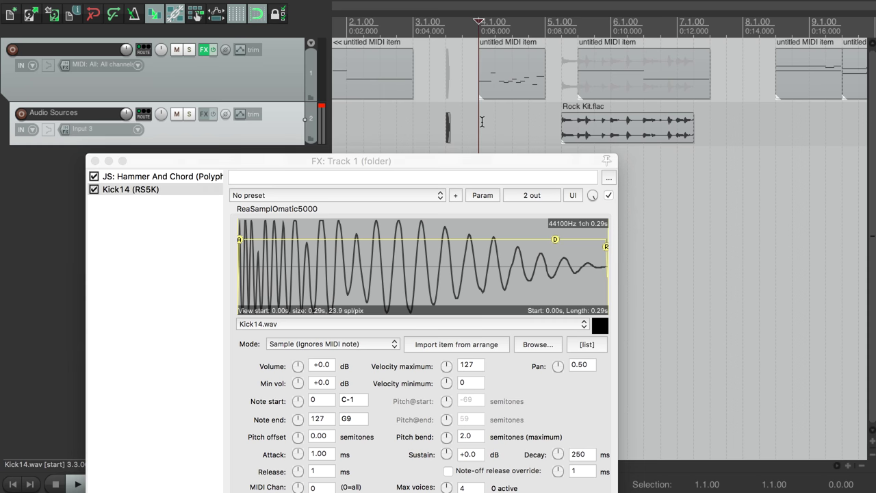
key(space)
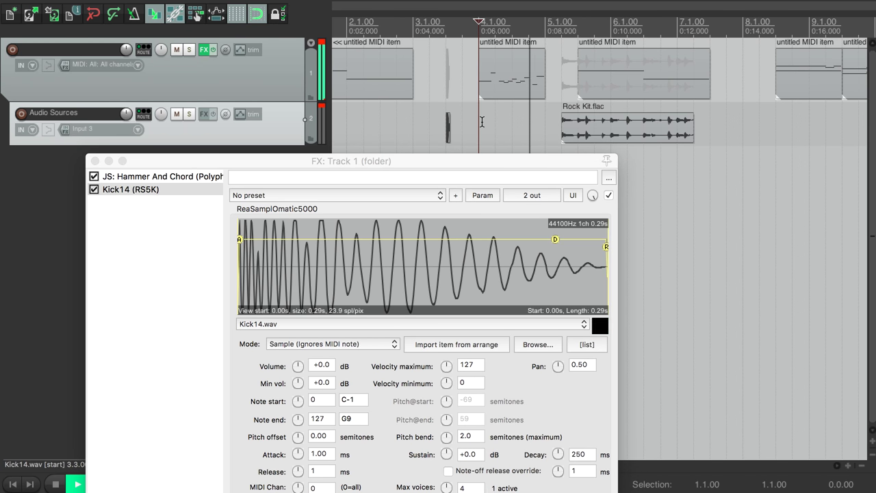
key(space)
click(146, 189)
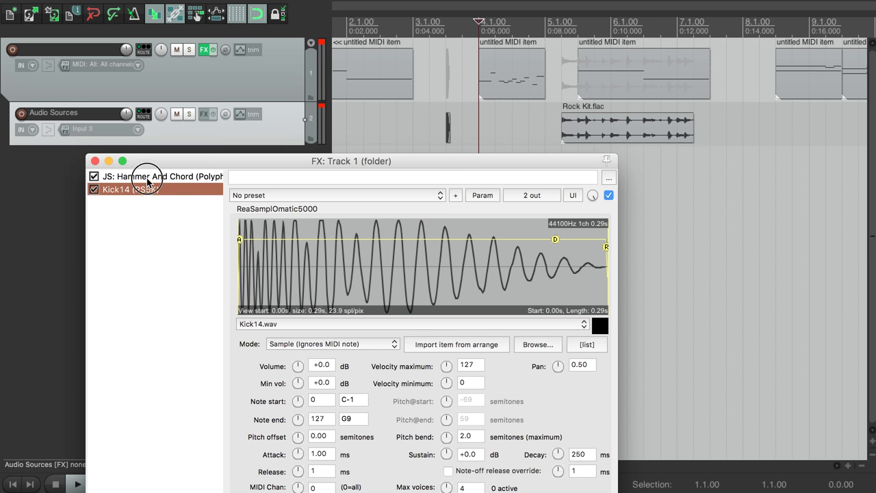
drag(147, 182, 149, 176)
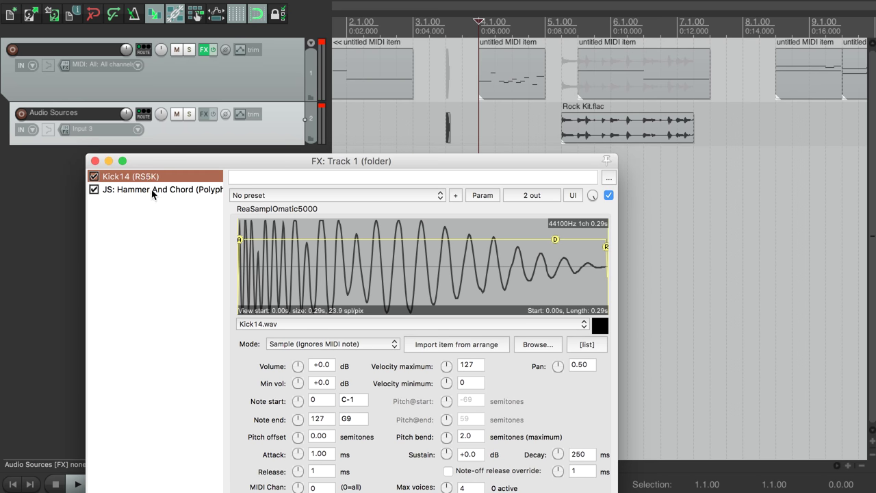
Set Audio Input Decay to 99ms and play the kick through the Funky Bass preset.
click(151, 191)
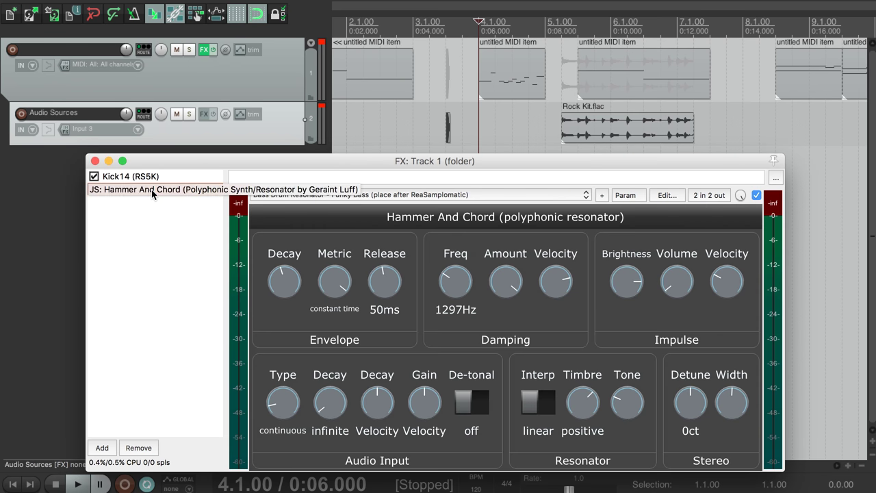
key(space)
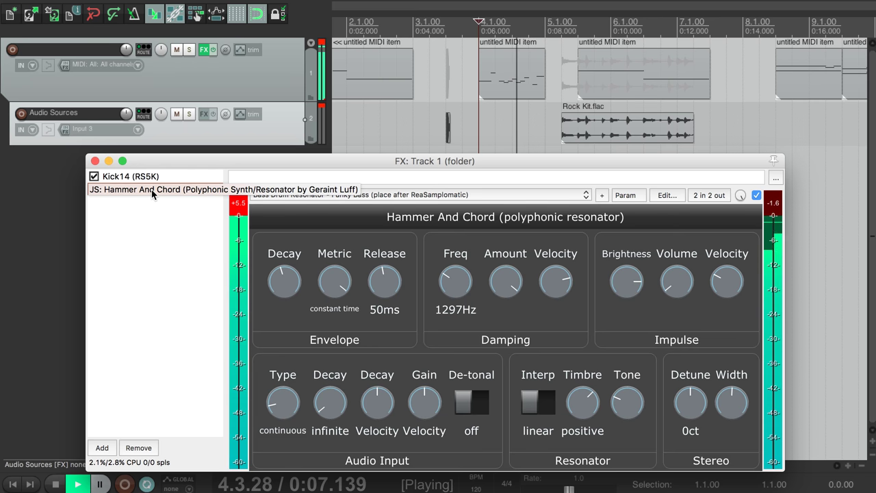
key(space)
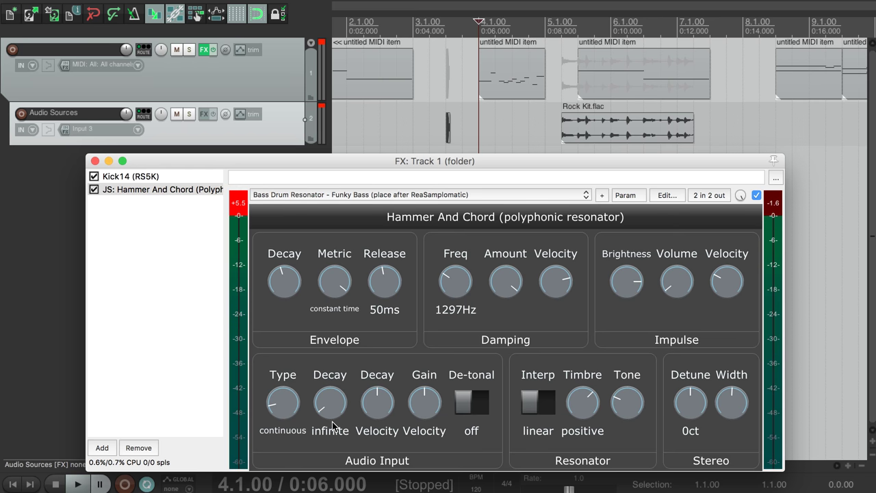
drag(331, 404, 328, 350)
key(space)
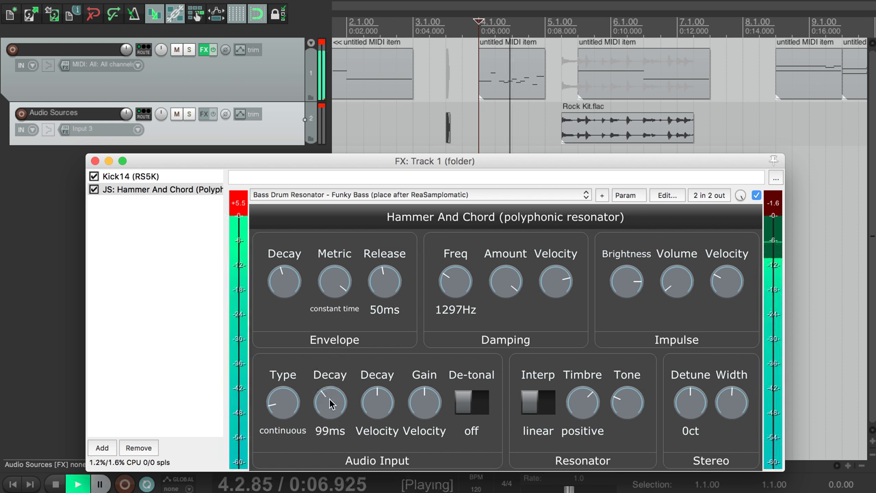
key(space)
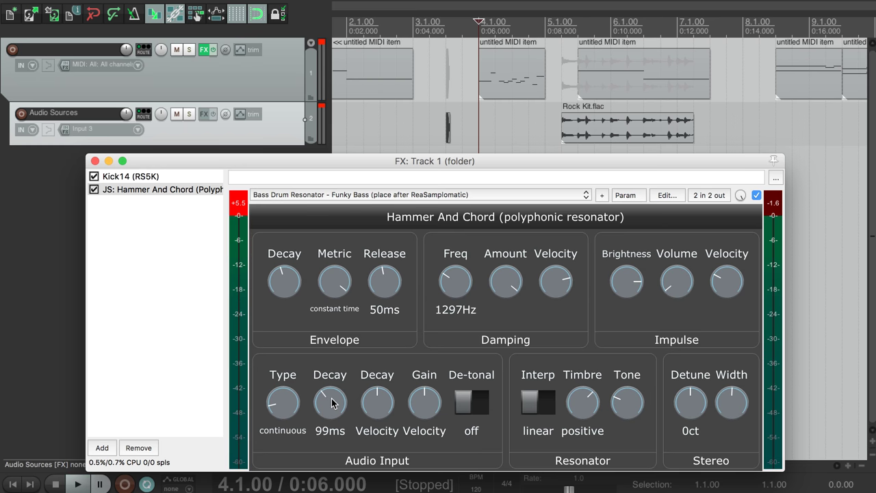
click(482, 121)
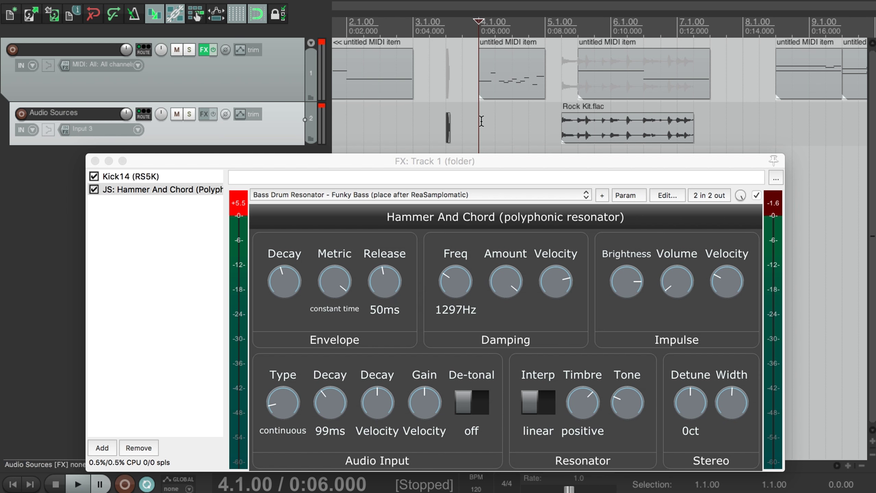
Remove Kick14 (RS5K) from track 1's effect chain.
click(134, 176)
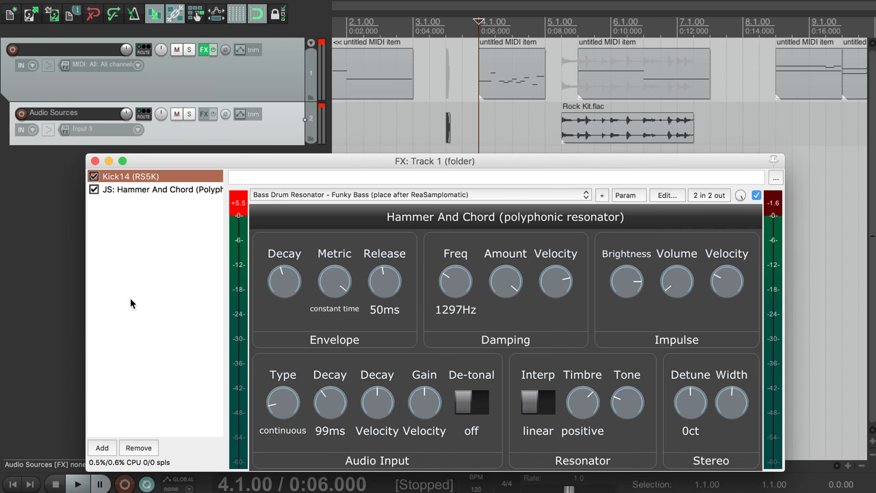
click(134, 448)
click(414, 162)
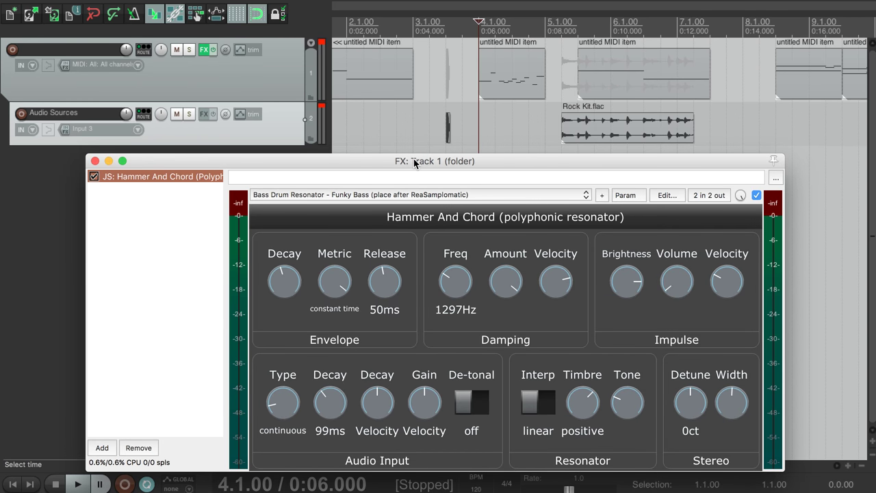
drag(414, 162, 411, 157)
scroll(456, 118, down, 5)
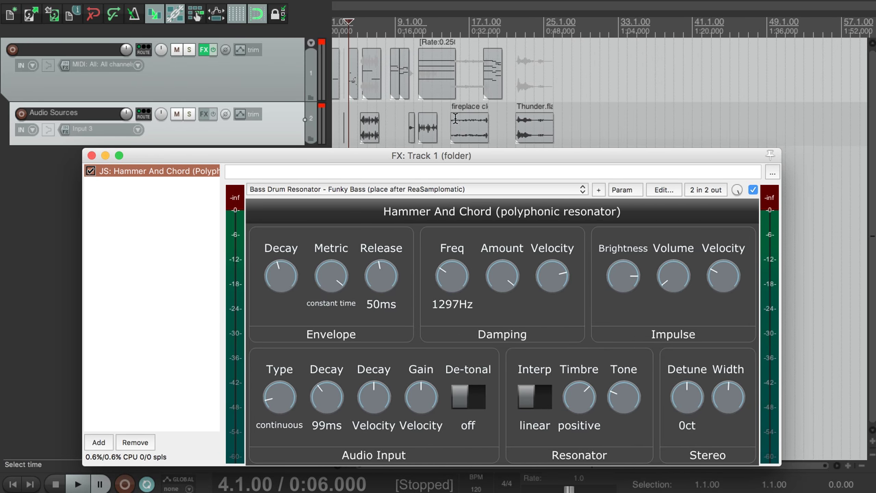
scroll(456, 118, up, 3)
Bypass track 1's effects and audition the unprocessed audio from bar 10.3.
click(368, 102)
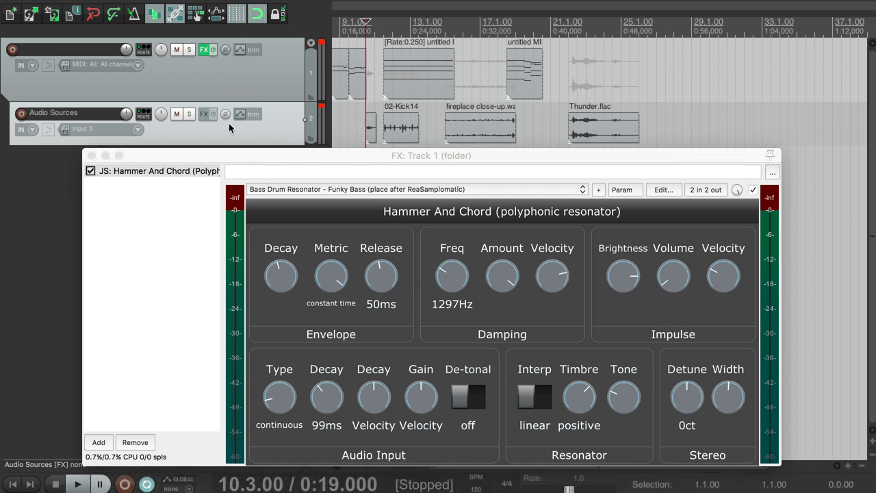
click(212, 50)
key(space)
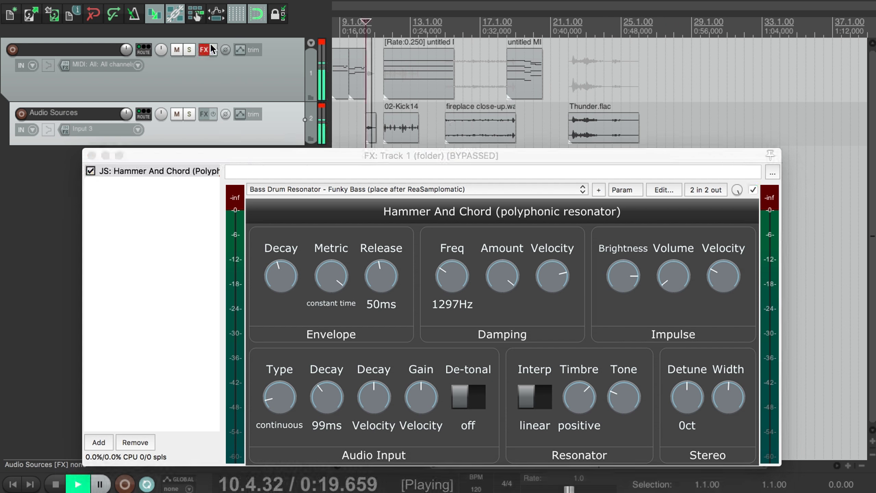
key(space)
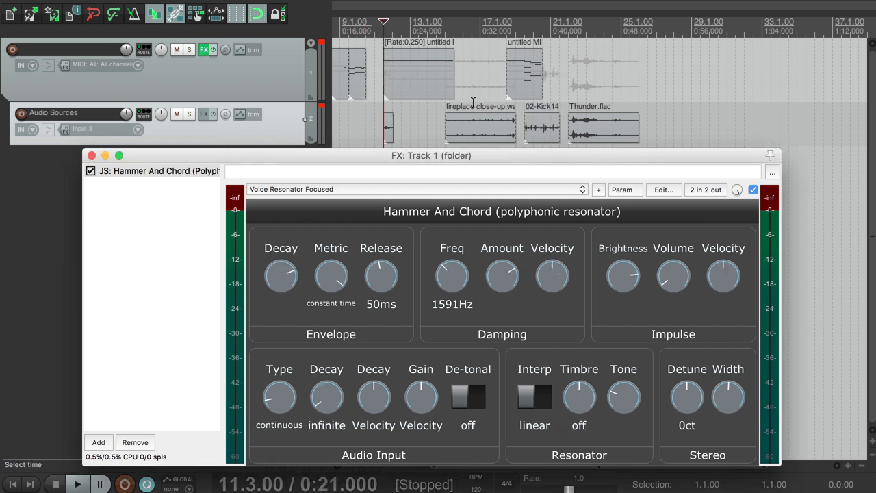
key(space)
key(space)
click(386, 110)
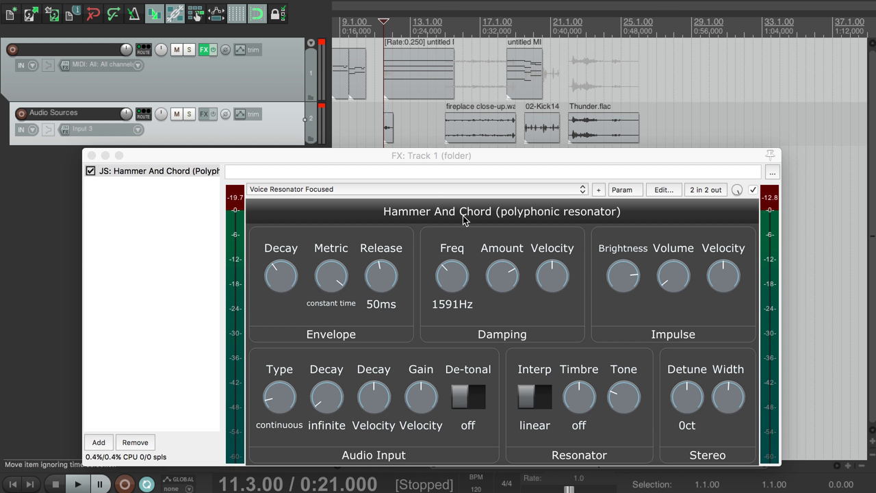
Switch on De-tonal in Hammer And Chord's audio input and play the result.
click(469, 397)
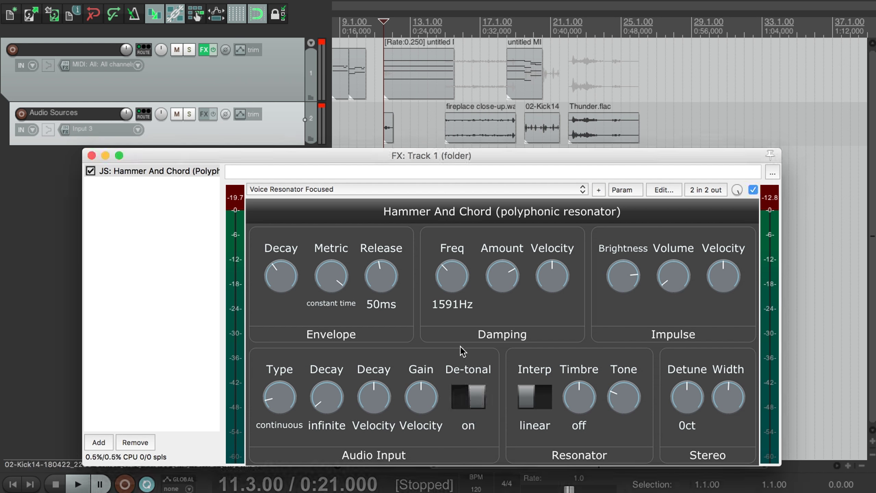
key(space)
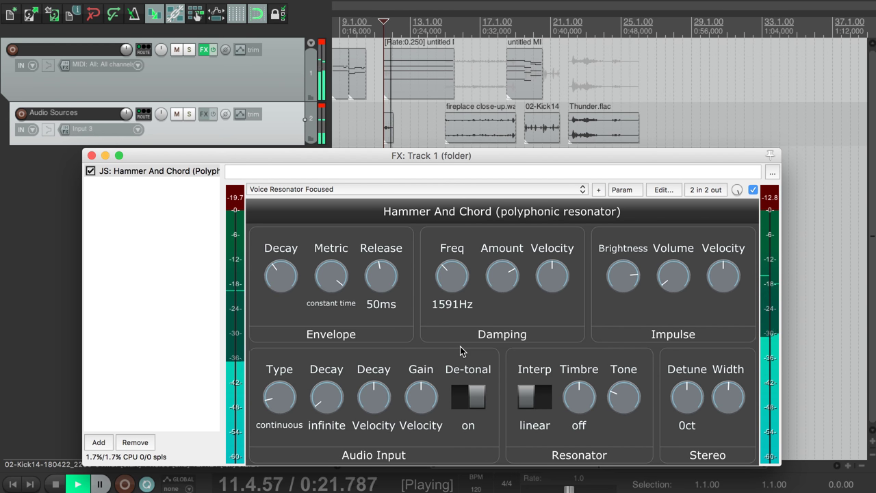
key(space)
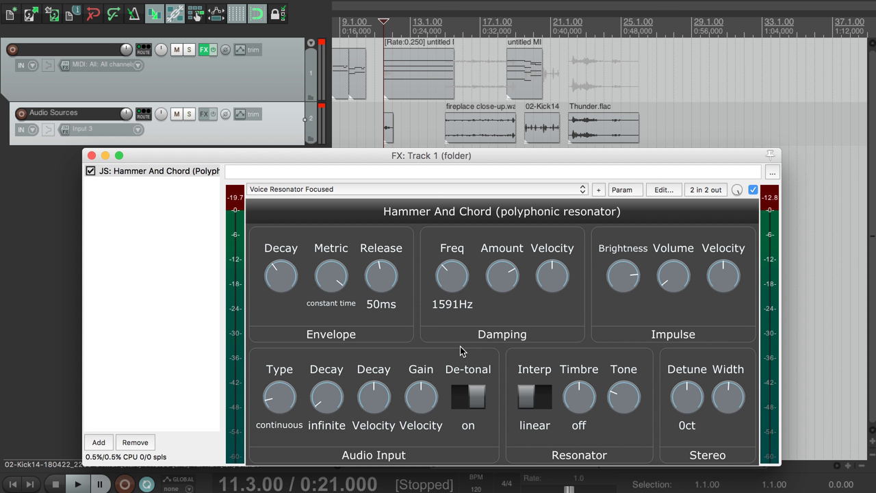
Bypass track 1's effects, move fireplace close-up.wav to bar 11.3, and play it dry.
click(213, 50)
click(388, 124)
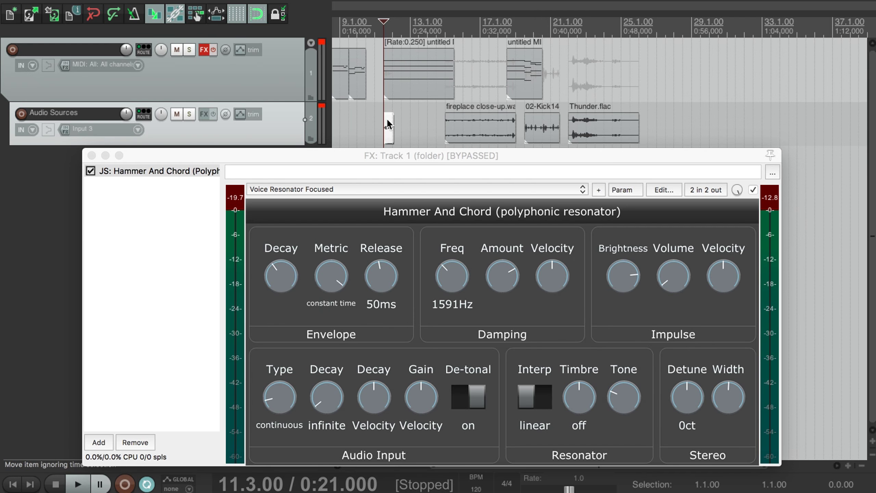
drag(446, 110, 384, 107)
key(space)
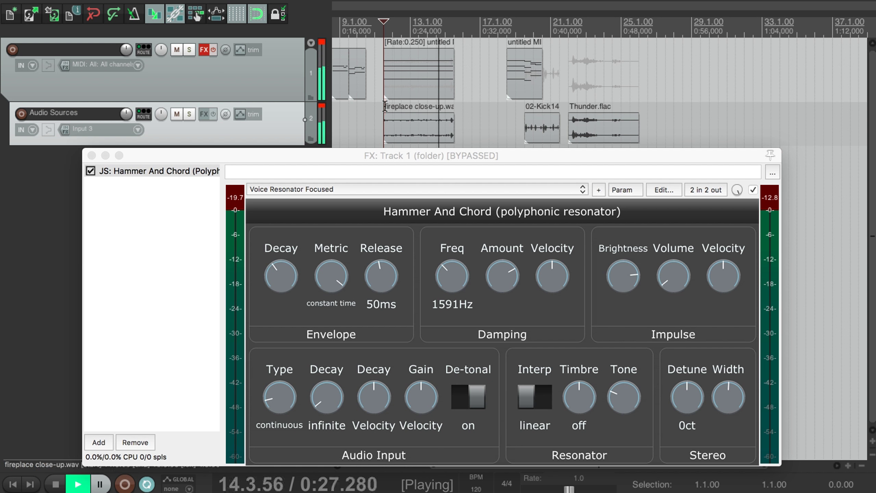
key(space)
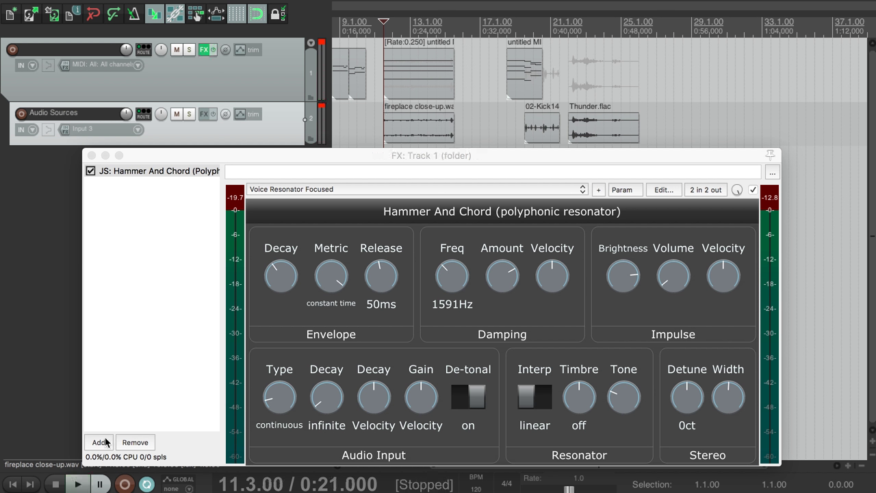
Add JS: Spring-Box Delay-Reverb after Hammer And Chord with the Combo - Crypt Echo preset.
click(98, 442)
text(spring)
double_click(465, 198)
click(302, 190)
click(310, 306)
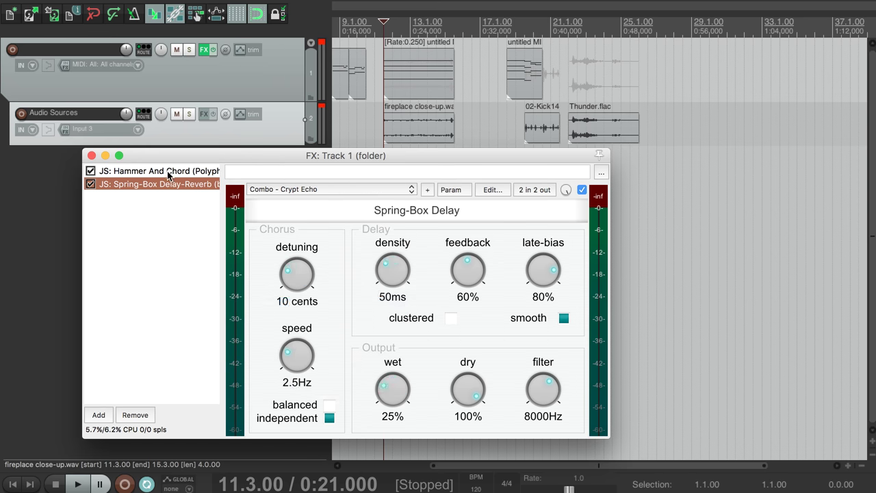
Play the fireplace clip through both Hammer And Chord and Spring-Box.
click(158, 171)
click(270, 127)
key(space)
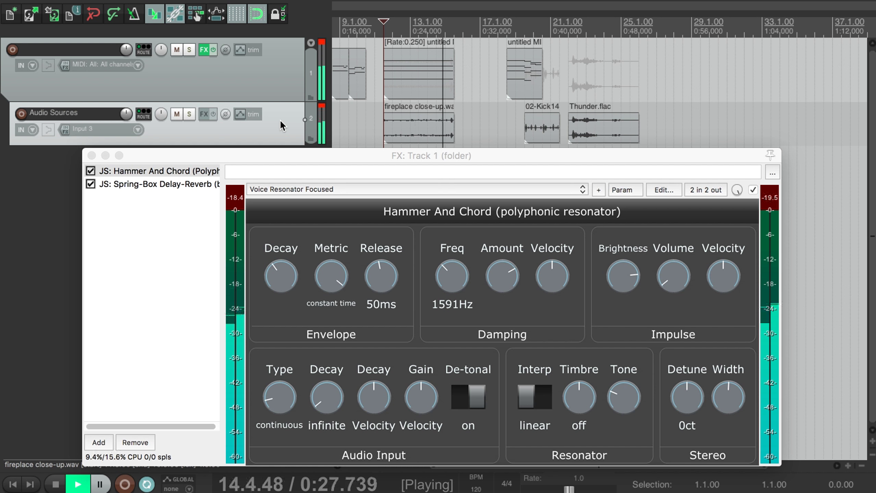
Bypass track 1's effects, move Thunder.flac to bar 11.3, and play it dry.
key(space)
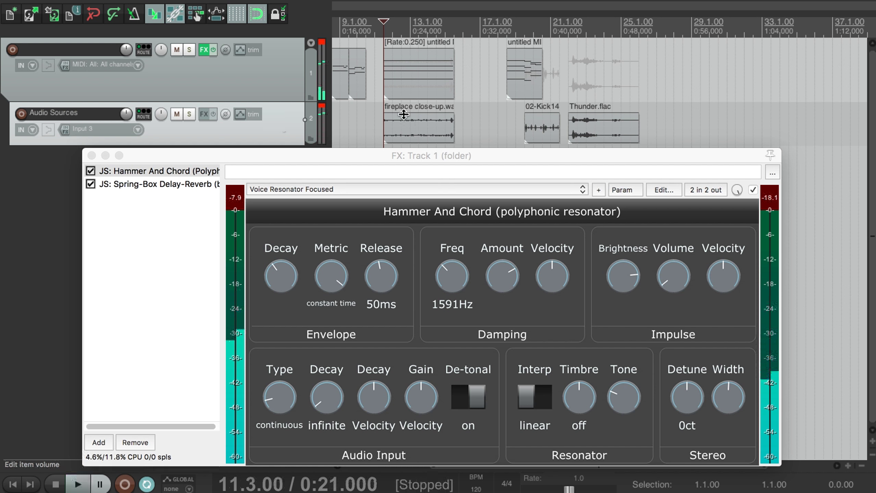
click(402, 116)
key(b)
drag(572, 126, 400, 127)
click(396, 121)
key(space)
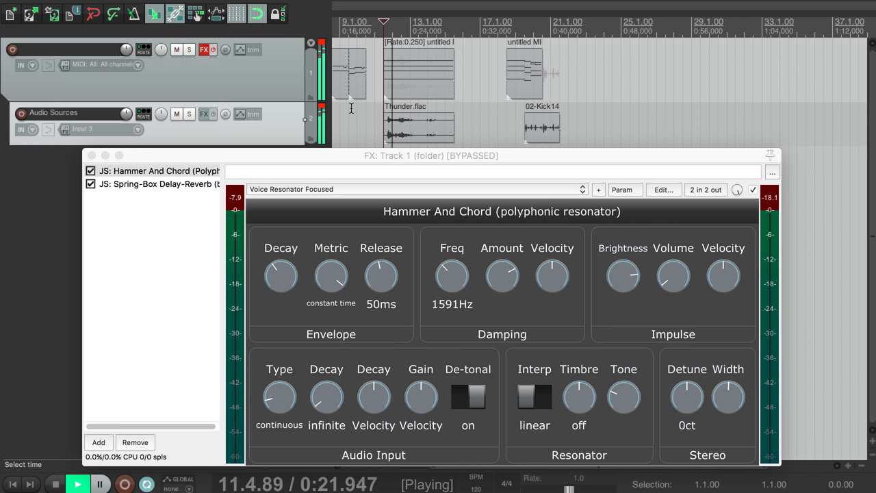
Re-enable track 1's effects and play the thunder through them.
click(213, 51)
key(space)
click(239, 159)
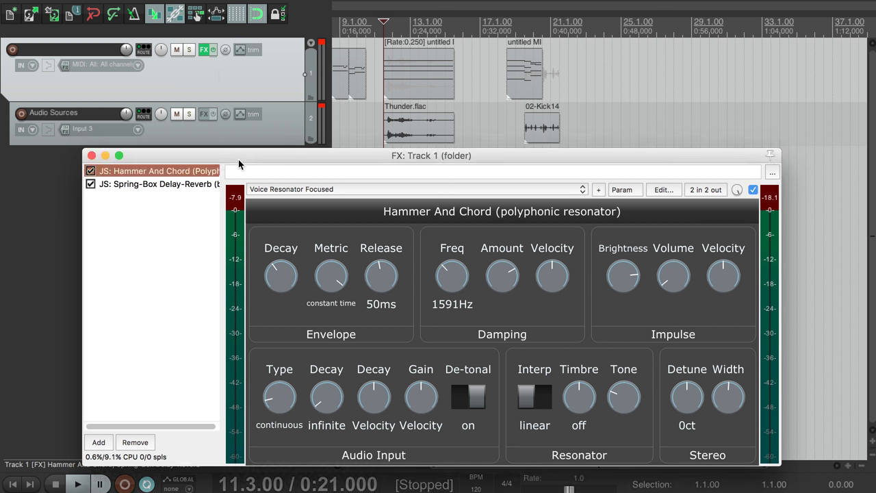
key(space)
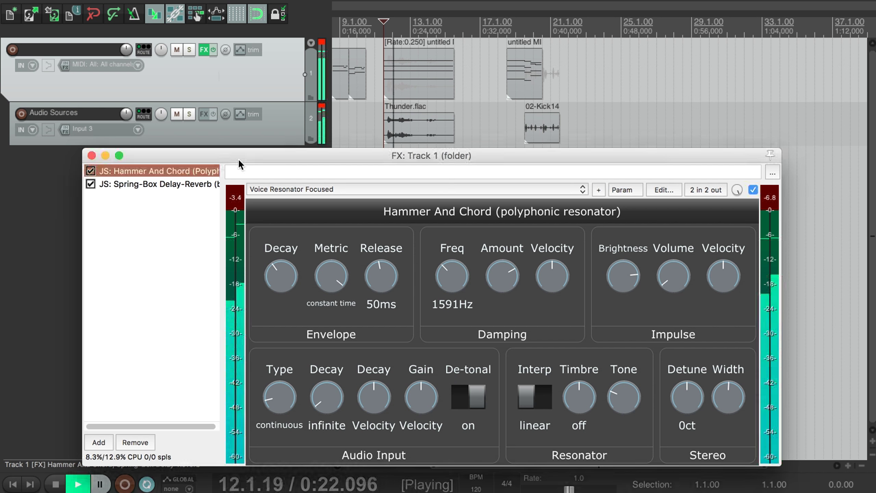